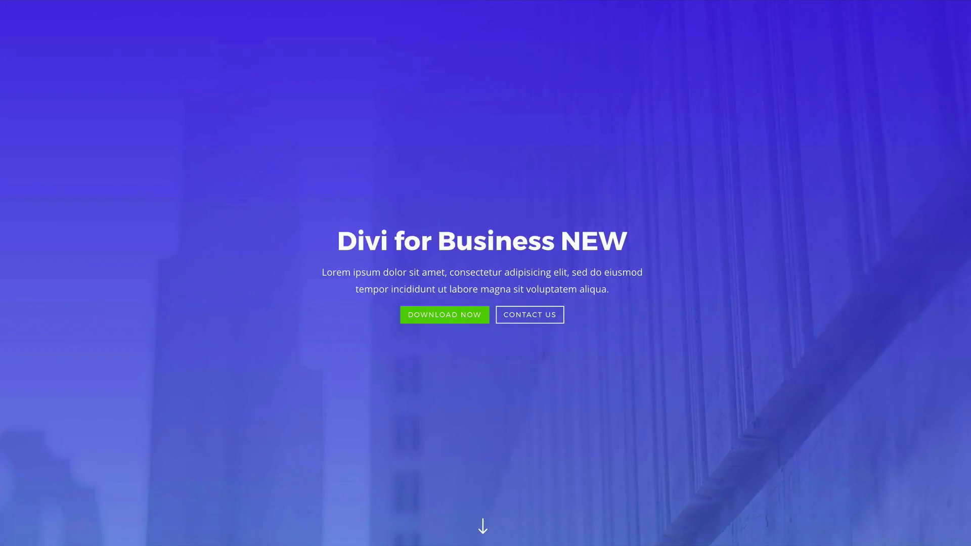
# - Scroll the Divi Business landing demo from the hero down to its contact form
pyautogui.scroll(-20, 485, 273)
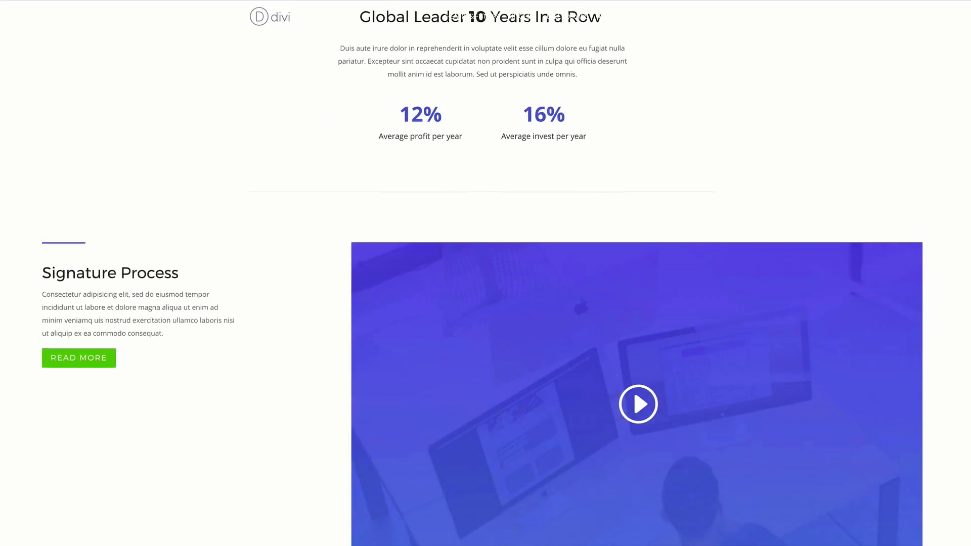
pyautogui.scroll(-20, 486, 273)
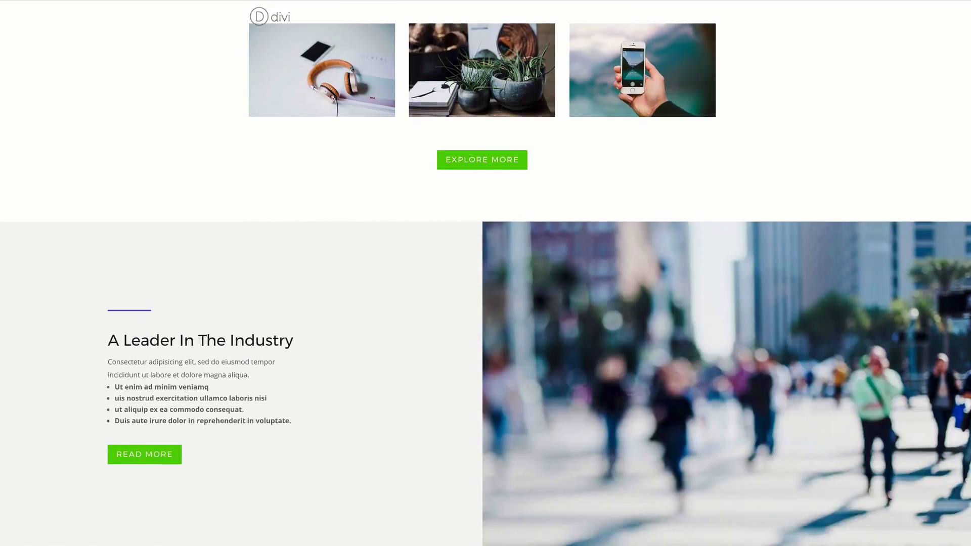
pyautogui.scroll(-20, 486, 273)
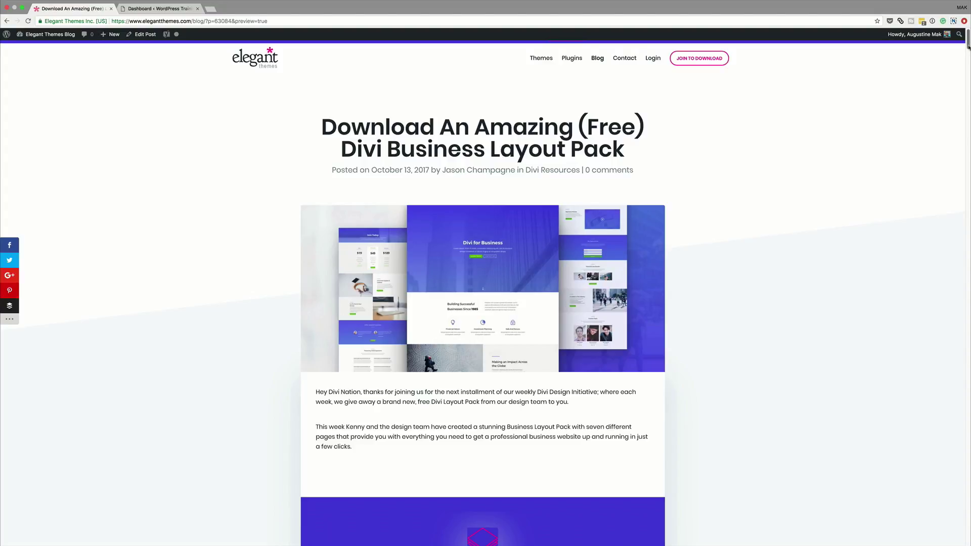
# - Scroll through the Business Layout Pack blog post from top to bottom
pyautogui.moveTo(968, 46); pyautogui.dragTo(968, 405)
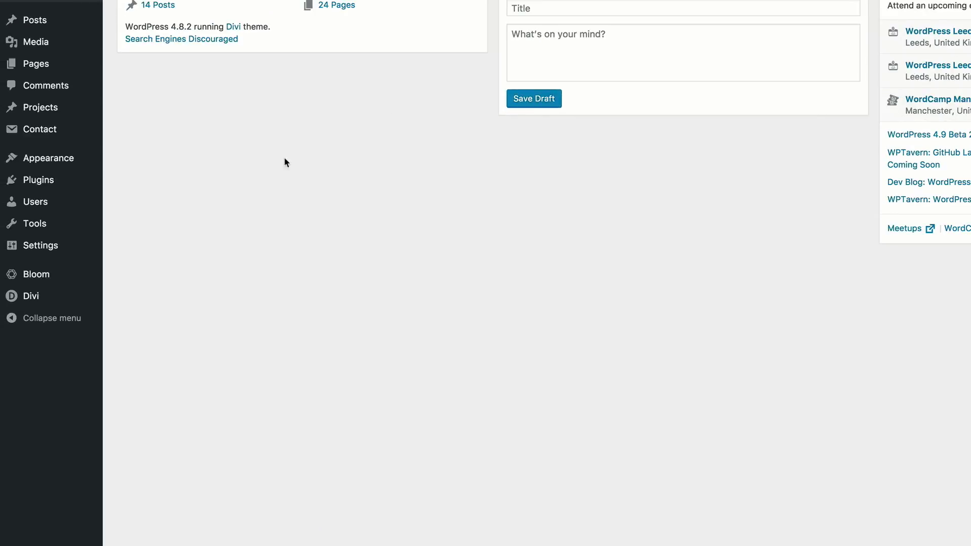
# - Go to the Divi Library and bring up its layout Import & Export
pyautogui.moveTo(20, 300)
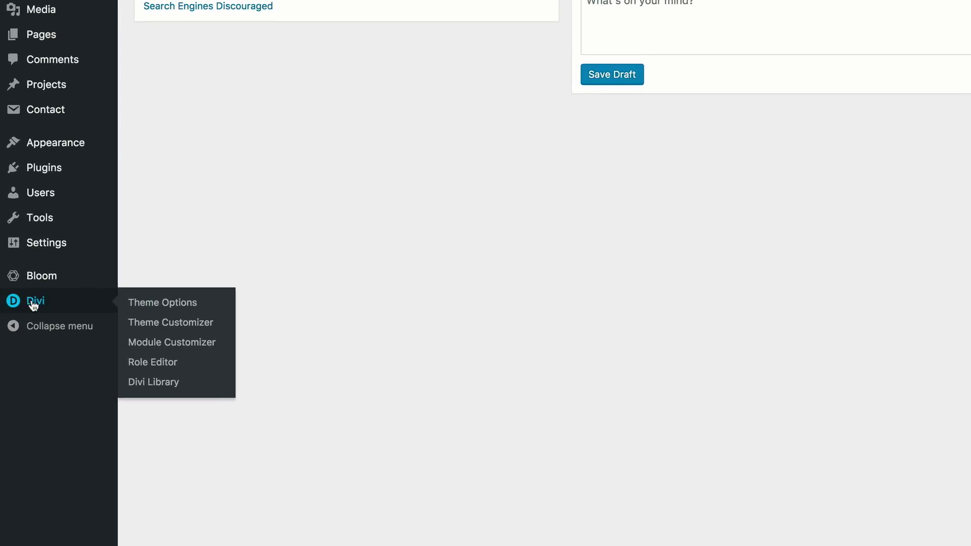
pyautogui.click(166, 387)
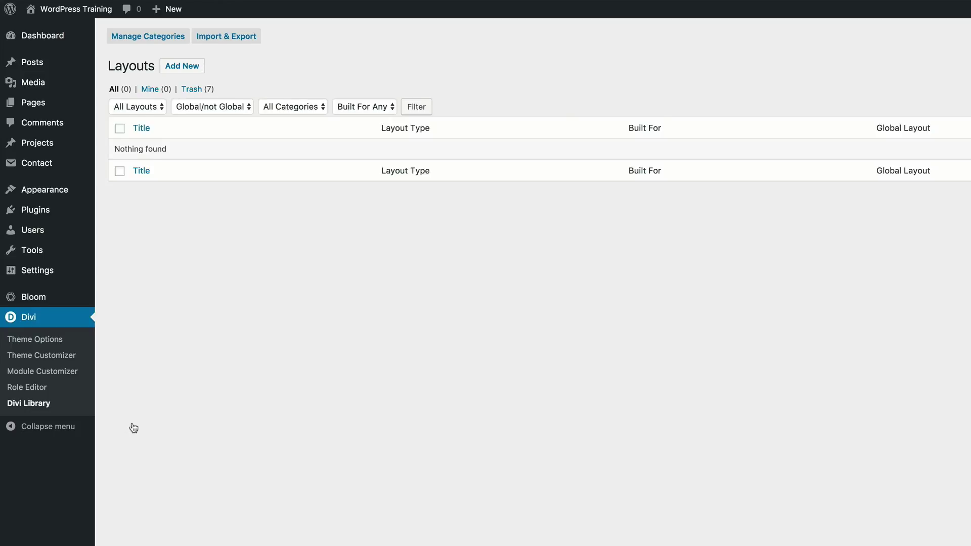
pyautogui.click(233, 37)
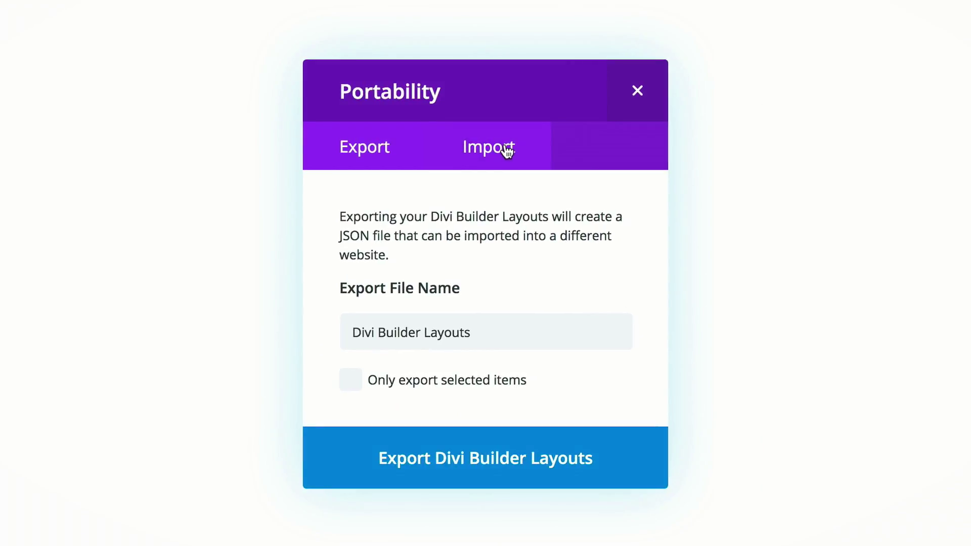
# - Select Business_All.json as the layout file to import on the Portability Import tab
pyautogui.click(505, 148)
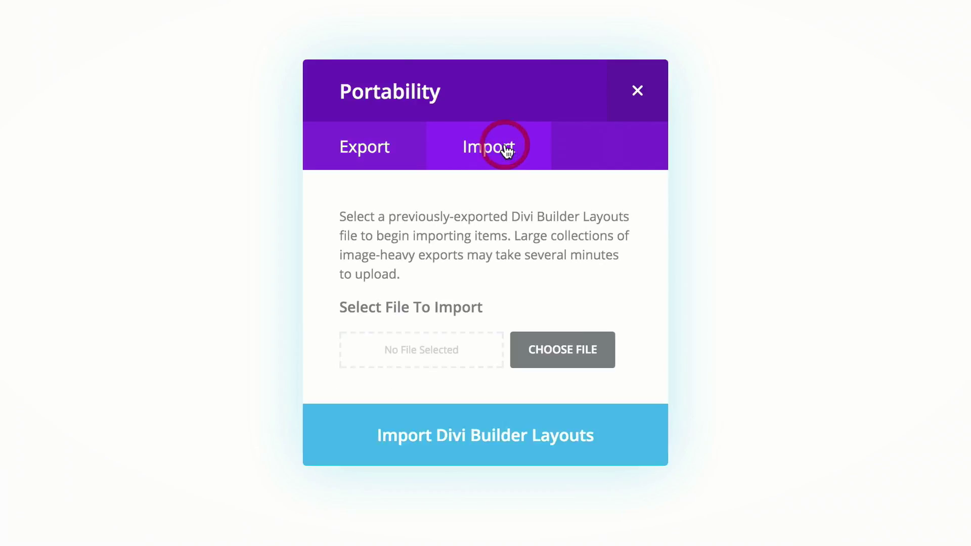
pyautogui.click(555, 354)
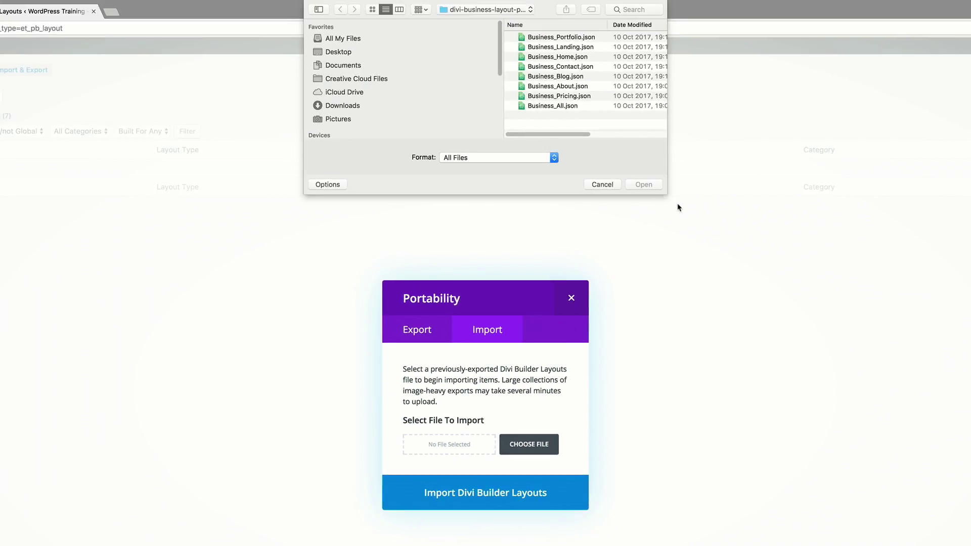
pyautogui.moveTo(667, 194); pyautogui.dragTo(883, 283)
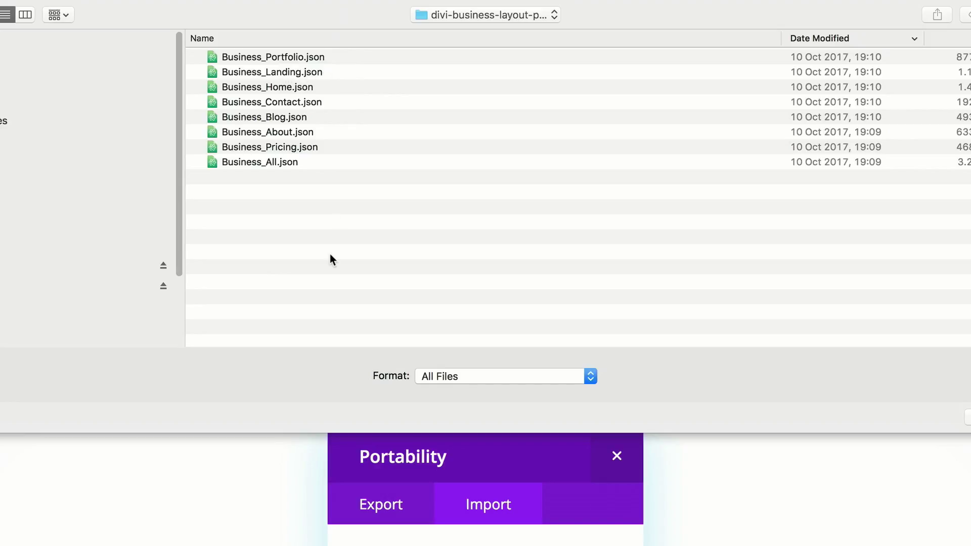
pyautogui.click(283, 162)
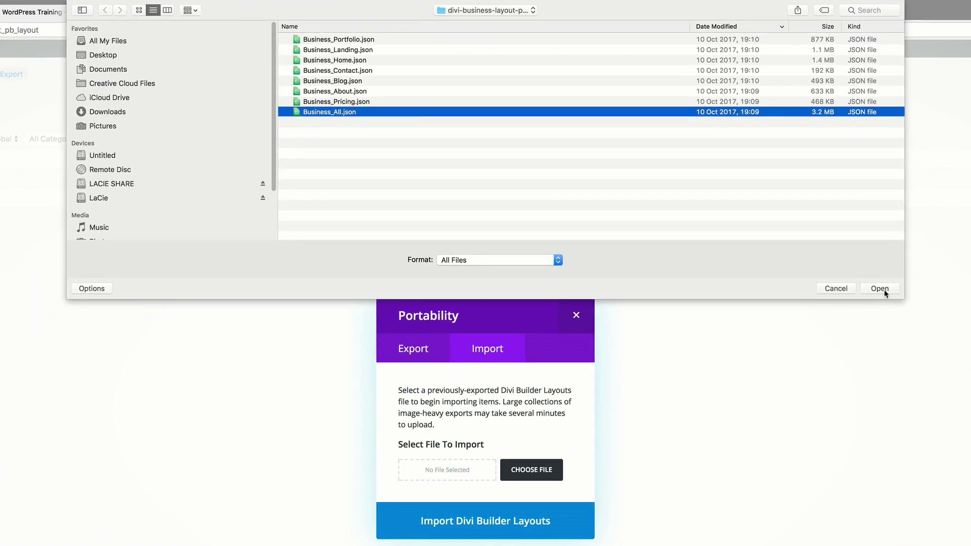
pyautogui.click(970, 426)
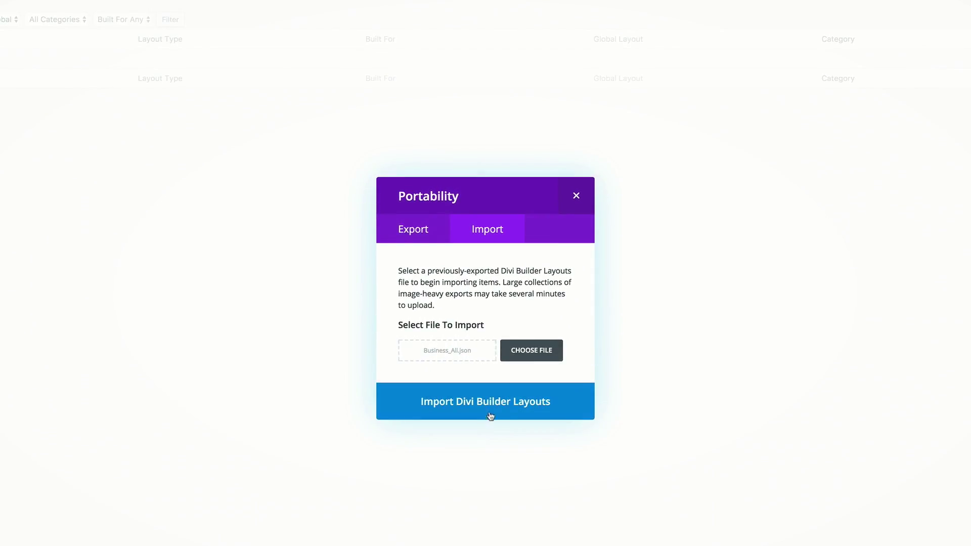
# - Import the Business_All.json layouts into the Divi Library
pyautogui.click(492, 407)
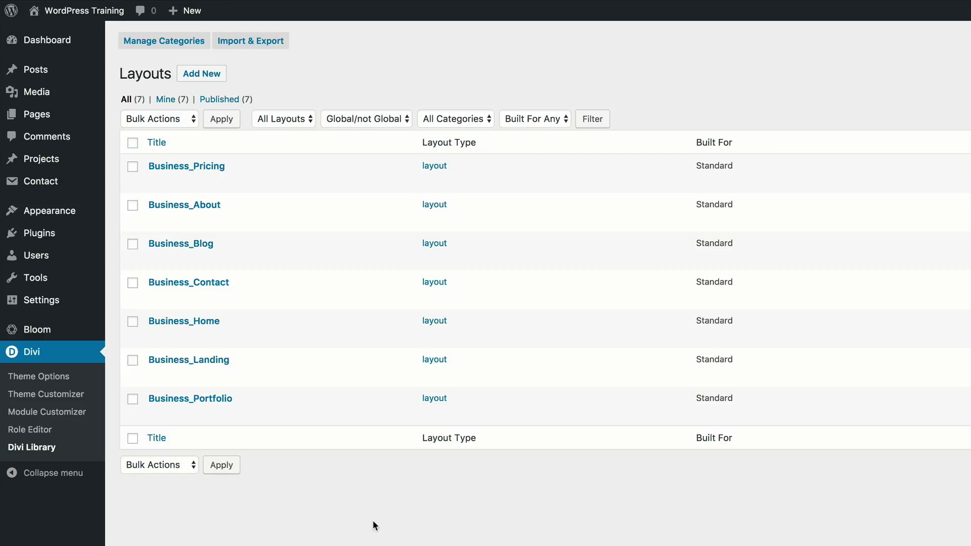
# - Create a new page titled 'New Landing'
pyautogui.moveTo(46, 114)
pyautogui.click(140, 137)
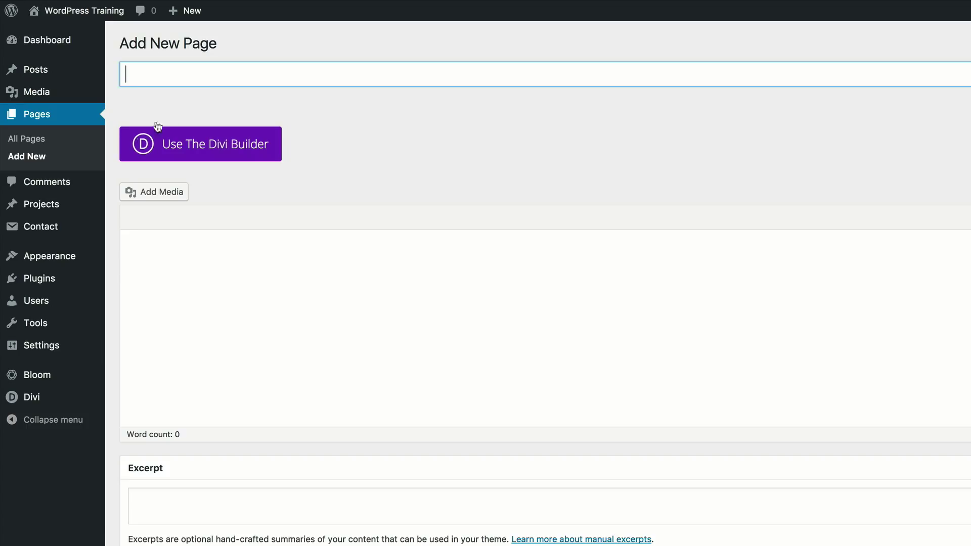
pyautogui.click(216, 74)
pyautogui.write('New Landing')
# - Load the Business_Landing library layout into the page with the Divi Builder
pyautogui.click(217, 144)
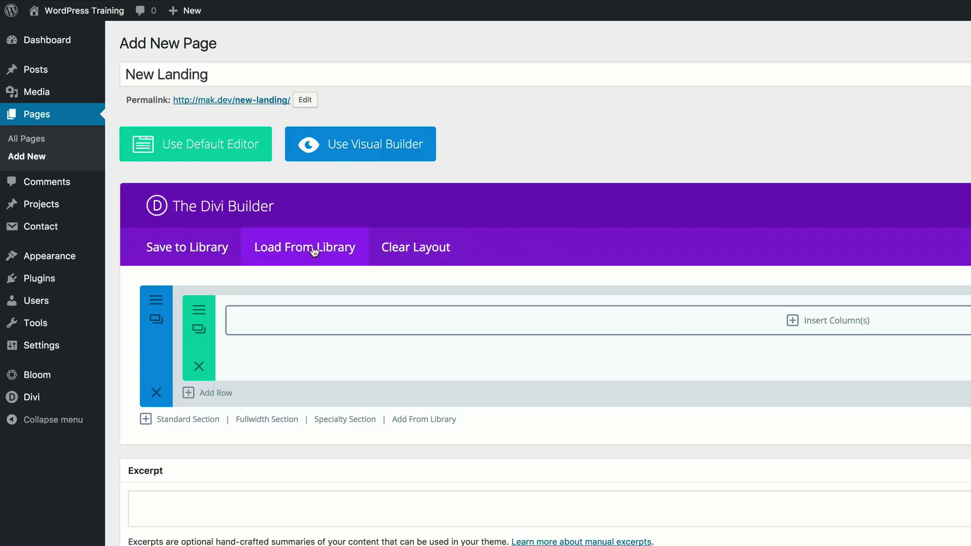
pyautogui.click(334, 248)
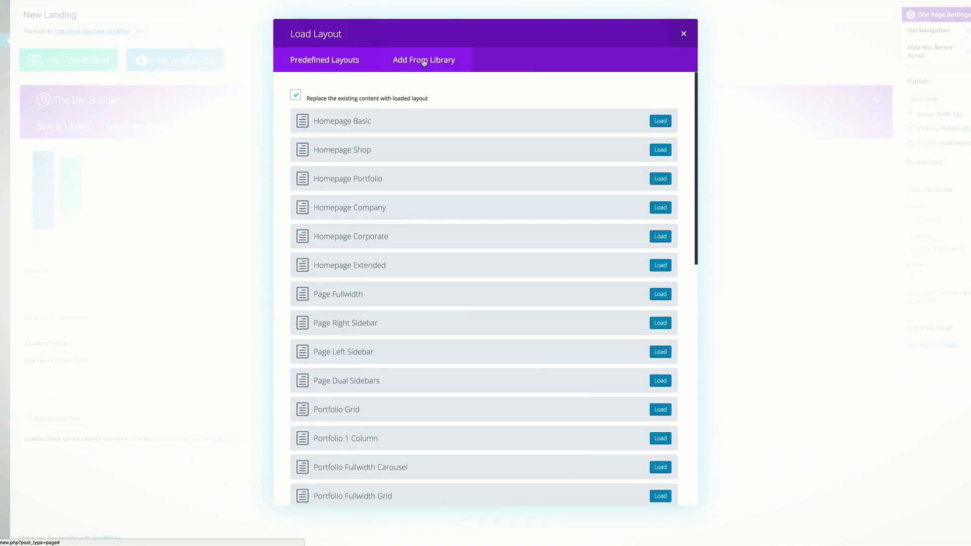
pyautogui.click(424, 62)
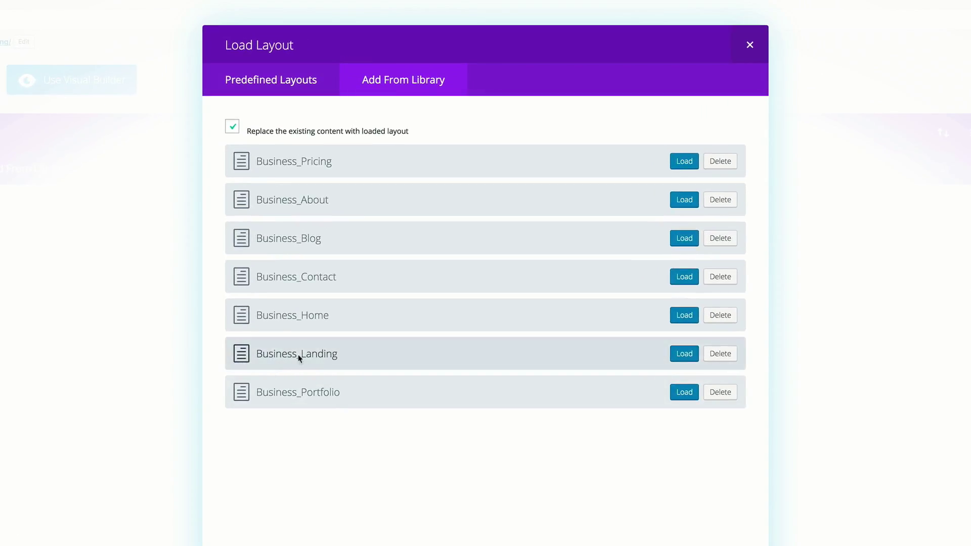
pyautogui.click(684, 354)
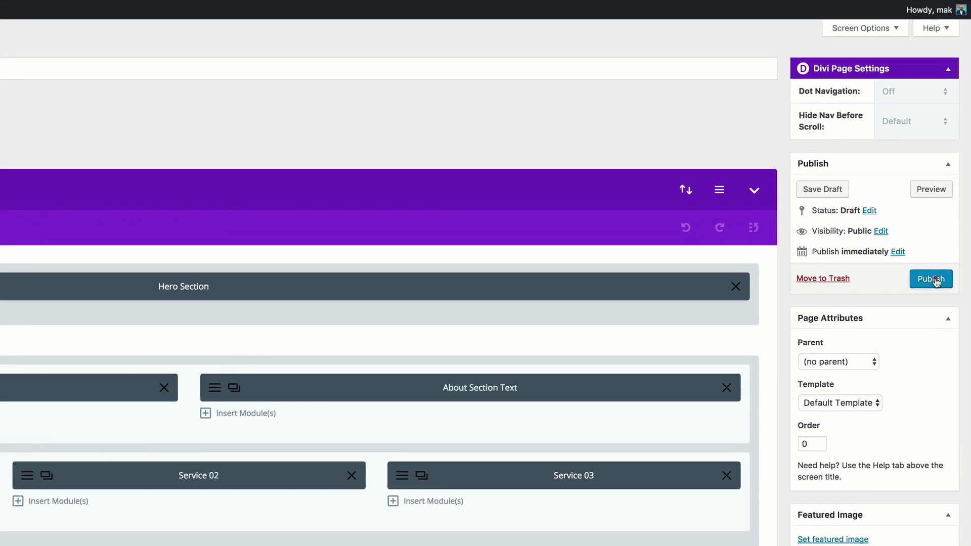
# - Publish the New Landing page and view it live on the site
pyautogui.click(935, 282)
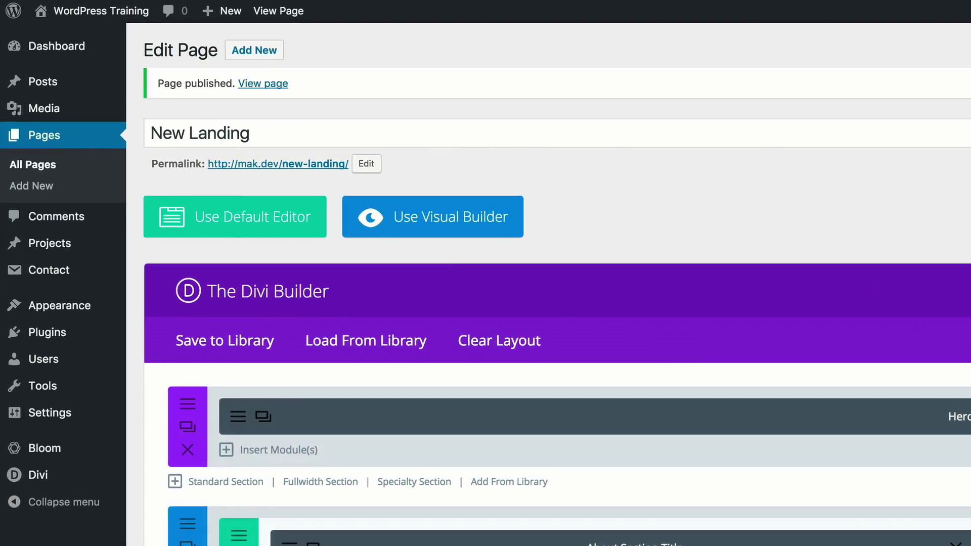
pyautogui.click(266, 83)
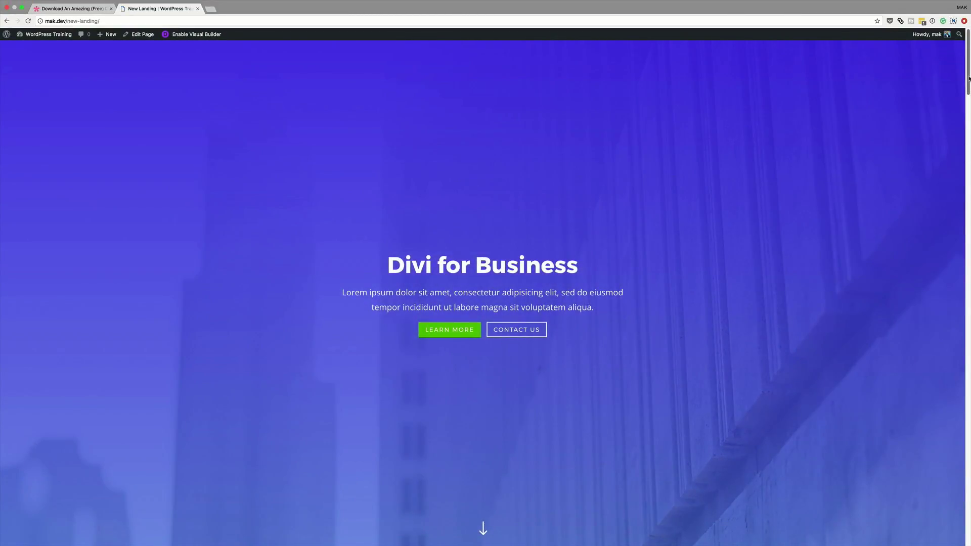
pyautogui.moveTo(968, 77); pyautogui.dragTo(969, 148)
pyautogui.moveTo(968, 158); pyautogui.dragTo(969, 524)
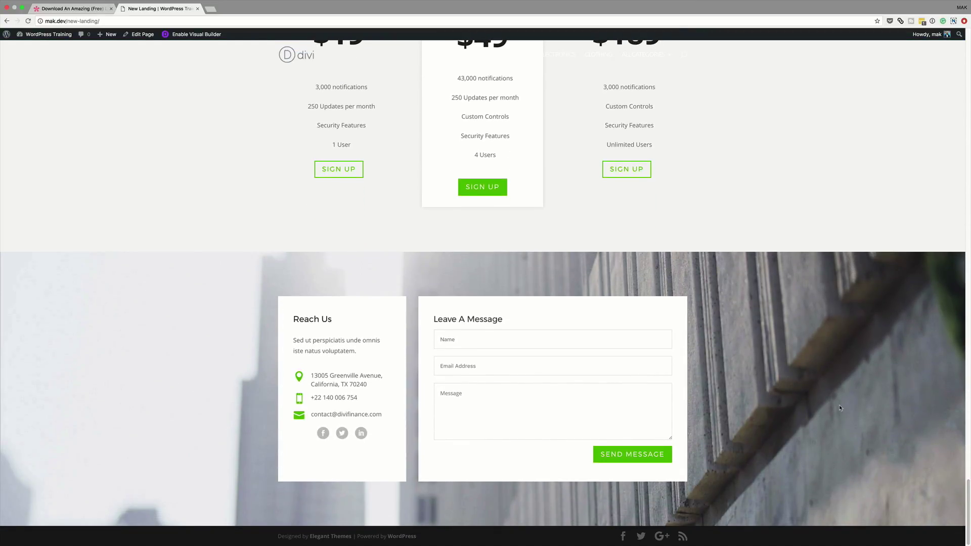
pyautogui.press('Home')
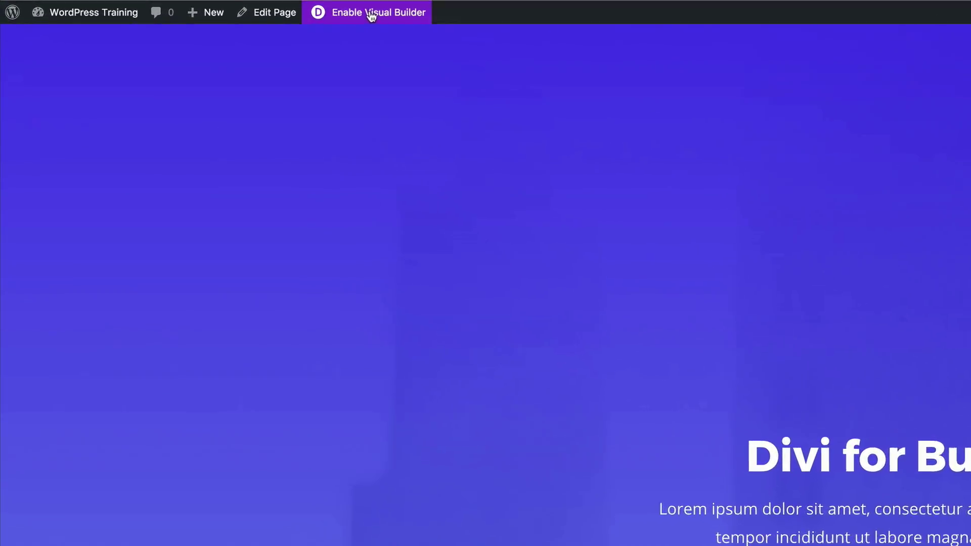
# - Enable the Visual Builder on the live New Landing page
pyautogui.click(403, 15)
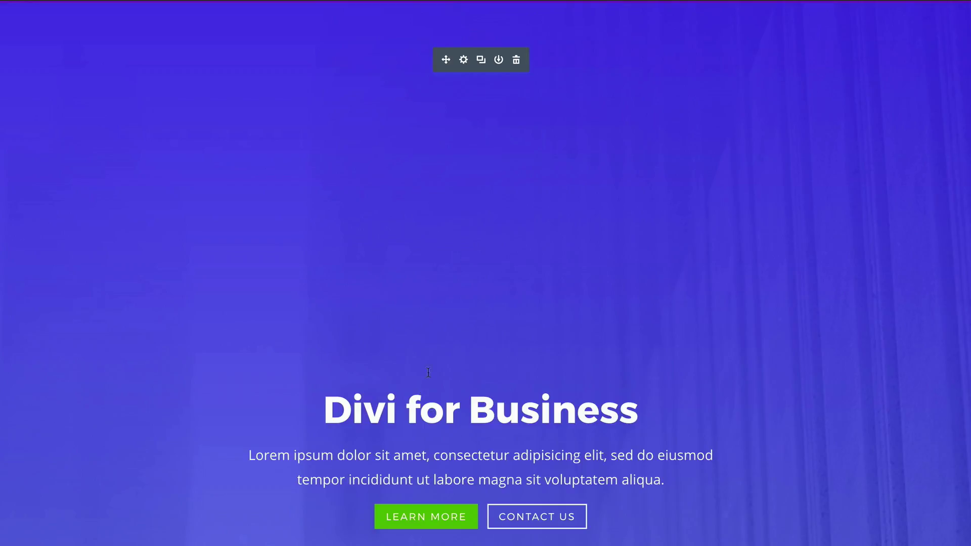
pyautogui.scroll(-1, 557, 525)
pyautogui.scroll(1, 557, 526)
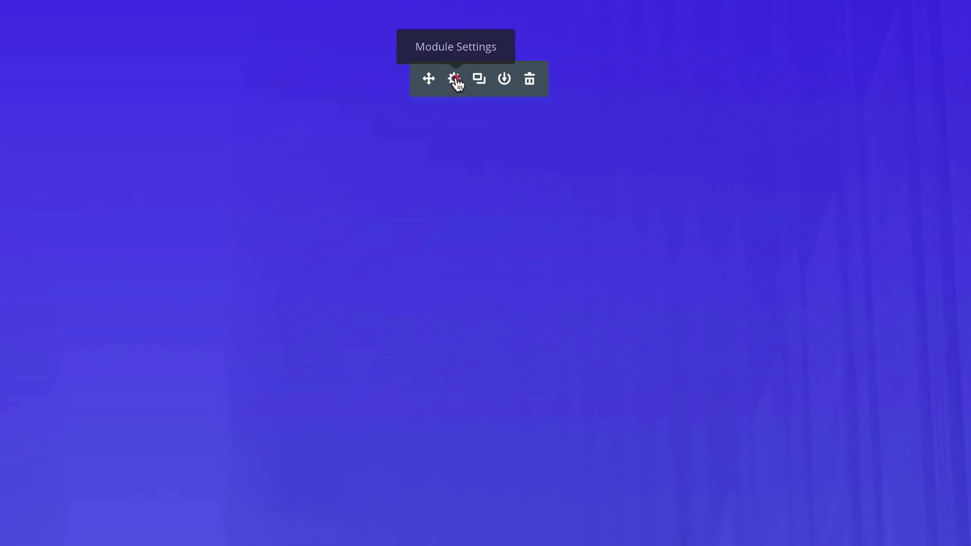
# - Change the hero title to 'Divi for Business NEW' and its first button to 'Download Now'
pyautogui.click(455, 79)
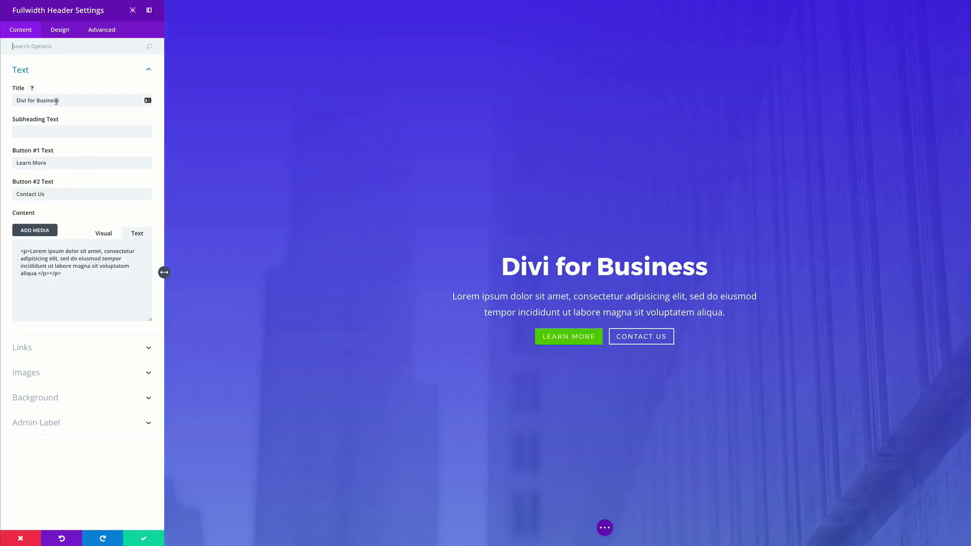
pyautogui.click(85, 103)
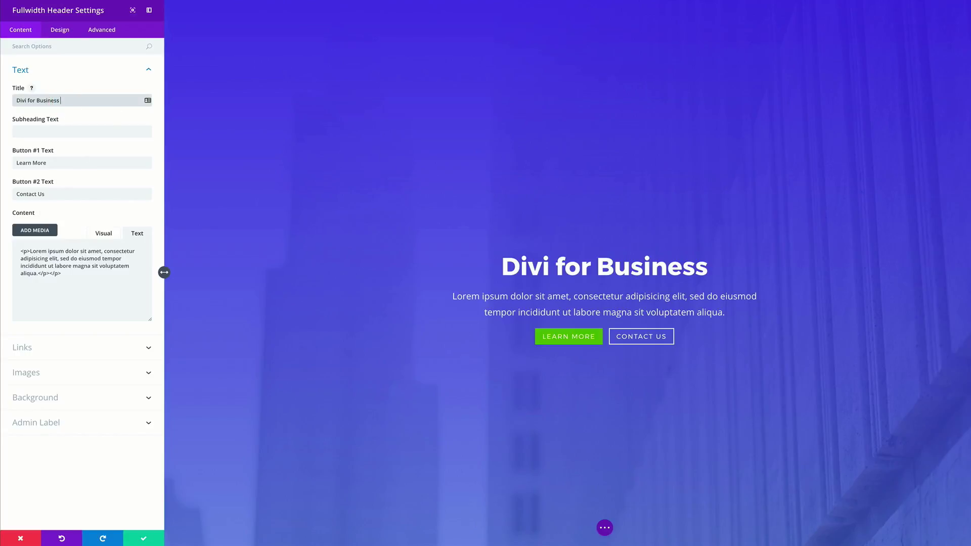
pyautogui.write('NEW')
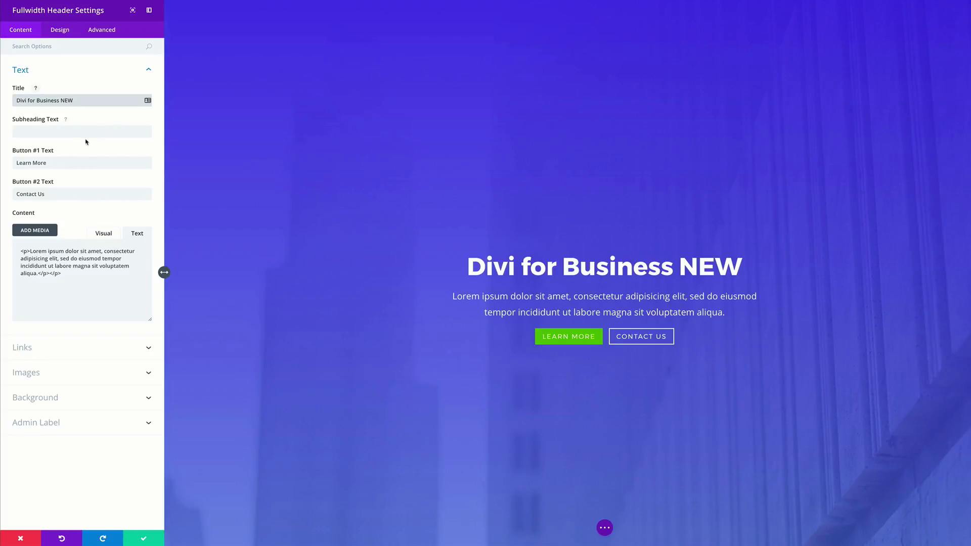
pyautogui.doubleClick(49, 162)
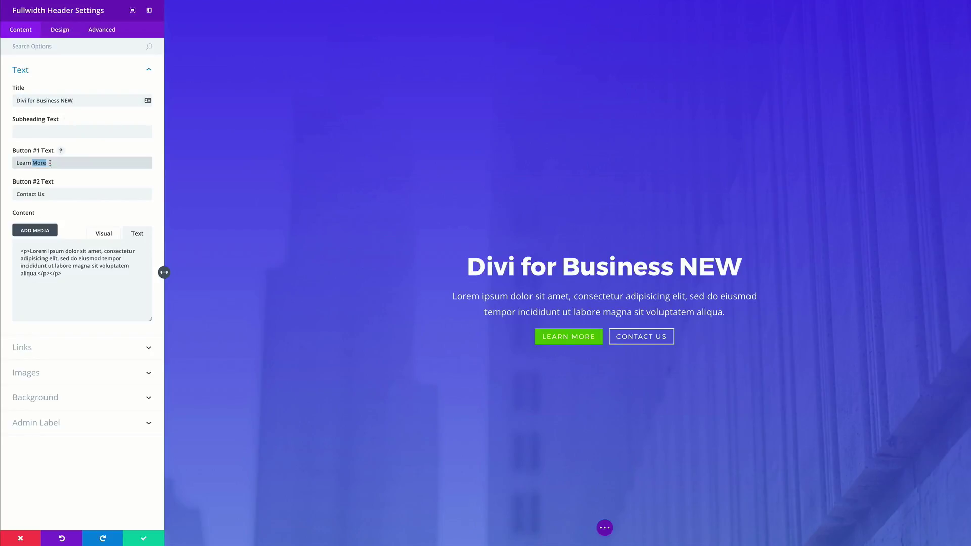
pyautogui.write('Download Now')
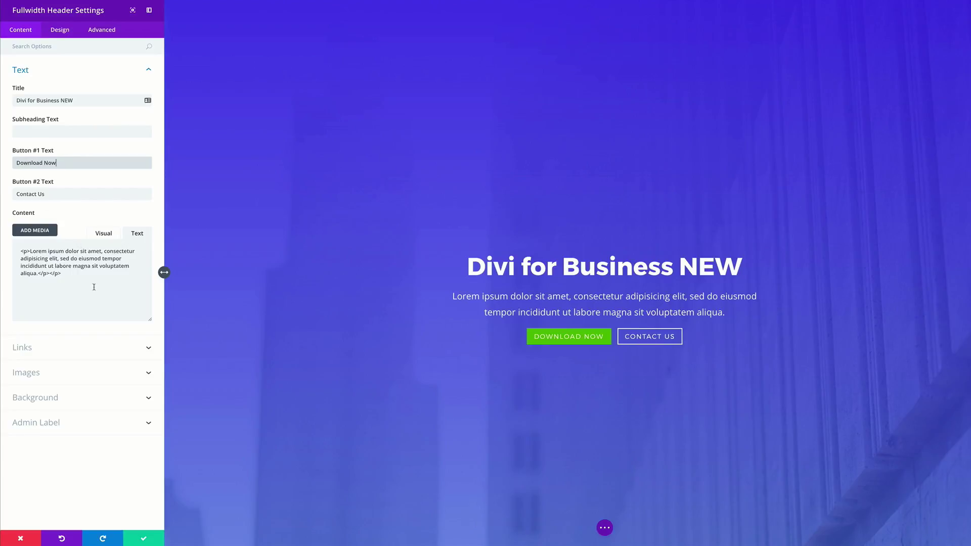
pyautogui.click(143, 538)
pyautogui.scroll(-6, 145, 526)
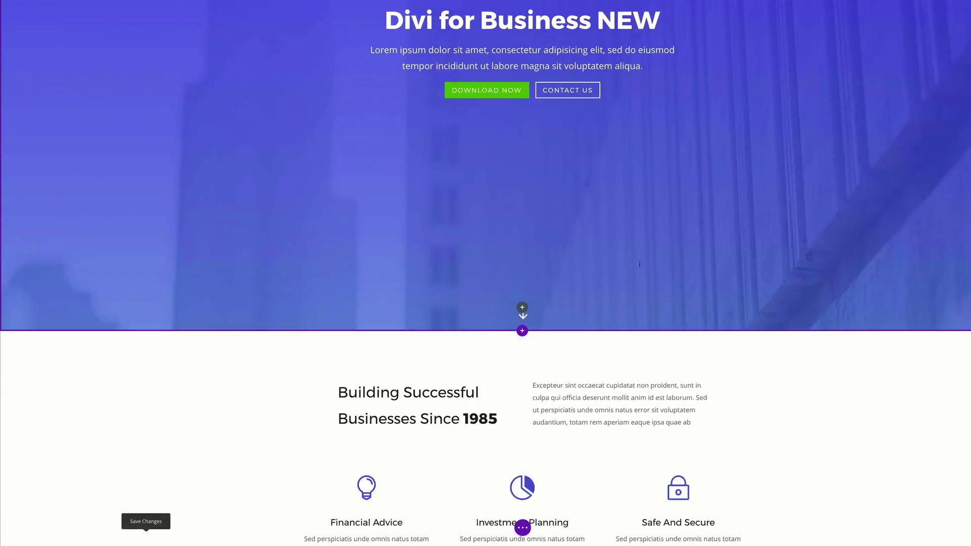
pyautogui.scroll(6, 639, 265)
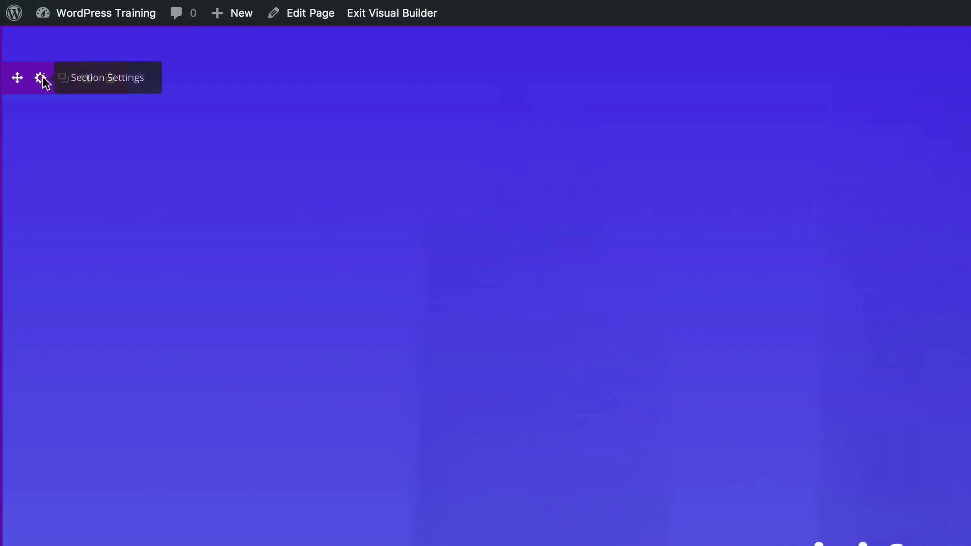
pyautogui.click(42, 79)
pyautogui.click(46, 71)
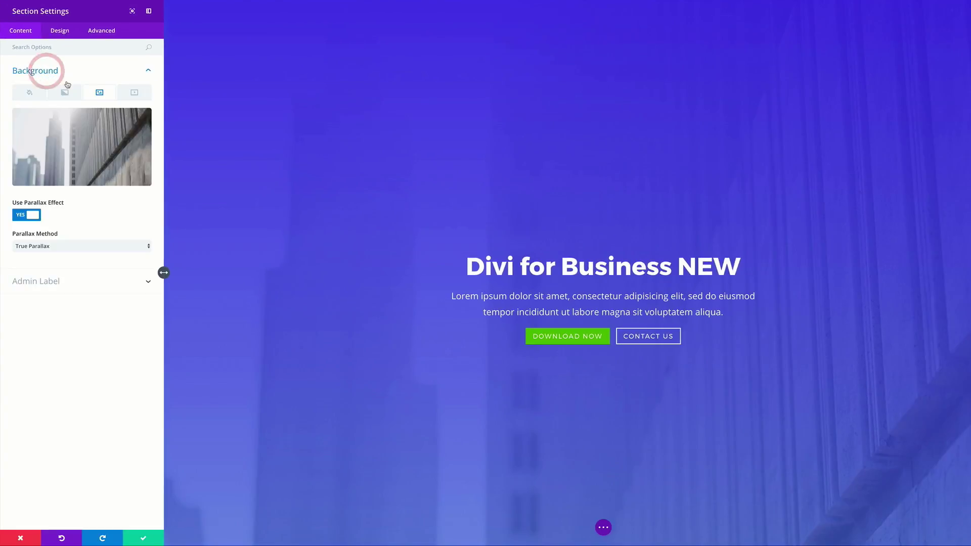
pyautogui.moveTo(91, 132)
pyautogui.click(19, 539)
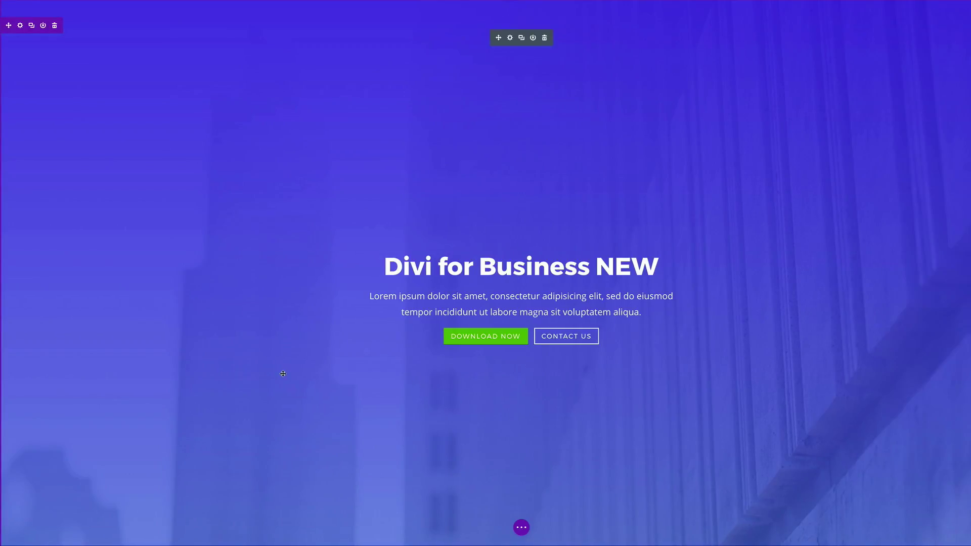